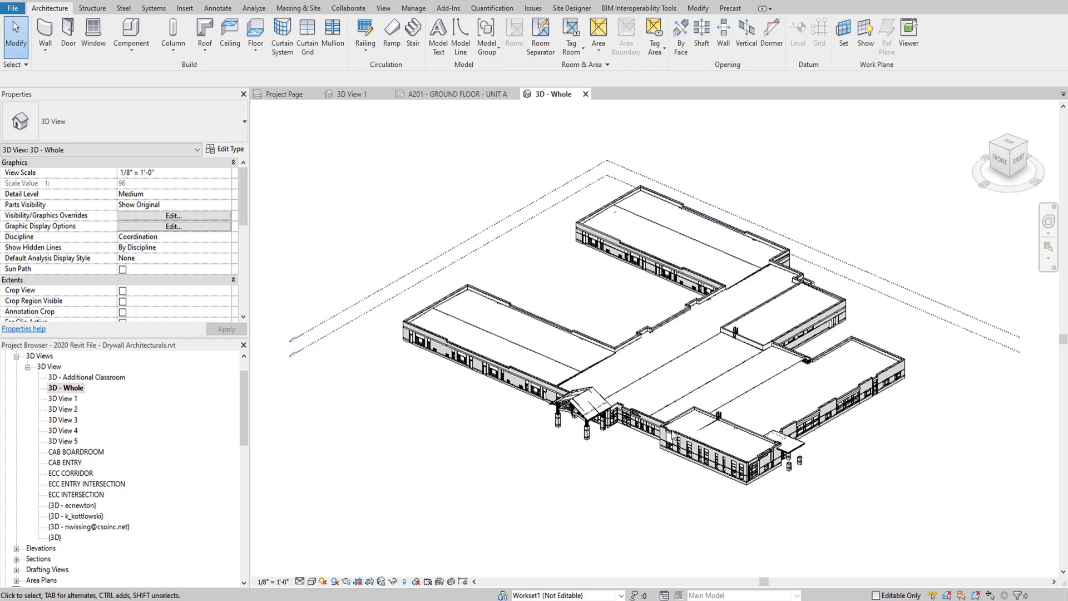
# Orbit the 3D - Whole building view slightly.
pyautogui.moveTo(847, 482)
pyautogui.keyDown('shift'); pyautogui.mouseDown(button='middle')
pyautogui.moveTo(868, 486)
pyautogui.moveTo(849, 480)
pyautogui.mouseUp(button='middle'); pyautogui.keyUp('shift')
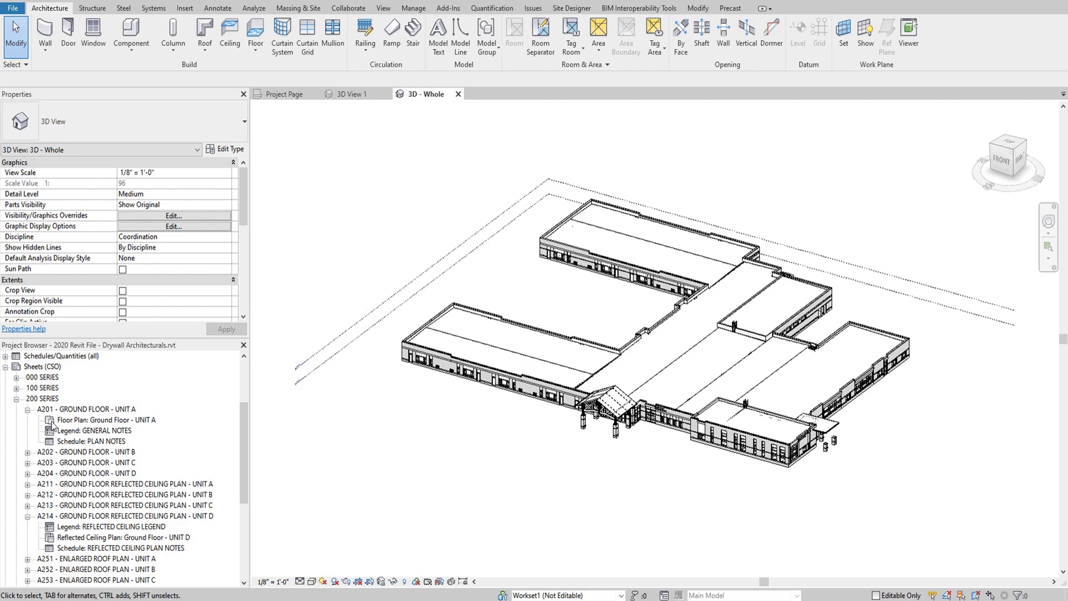
# Open Floor Plan: Ground Floor - UNIT A, then pan and zoom out over the full layout.
pyautogui.doubleClick(85, 421)
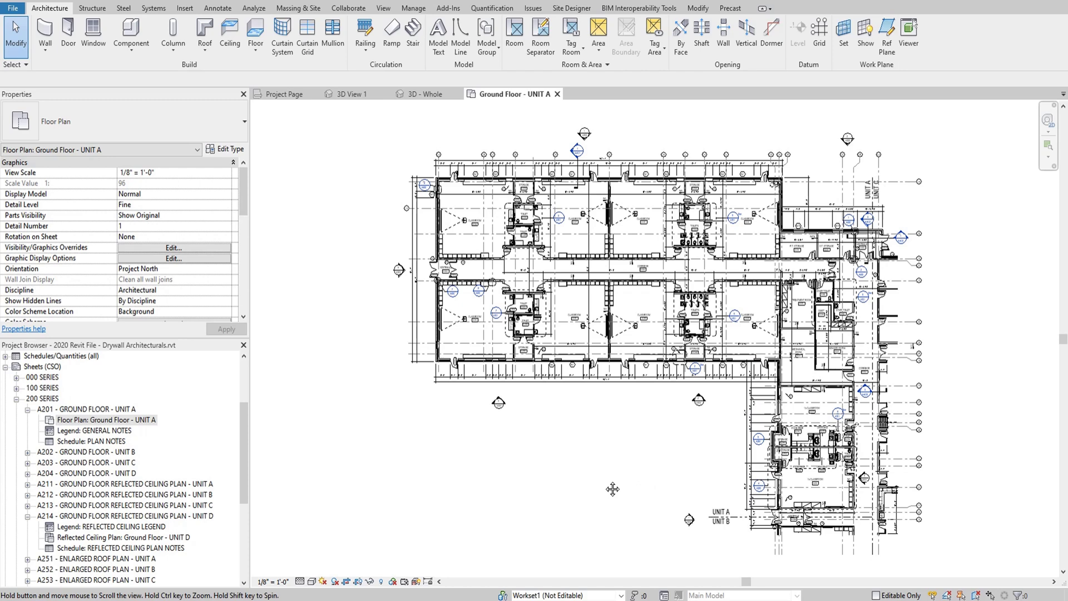
pyautogui.moveTo(626, 477); pyautogui.dragTo(566, 486, button='middle')
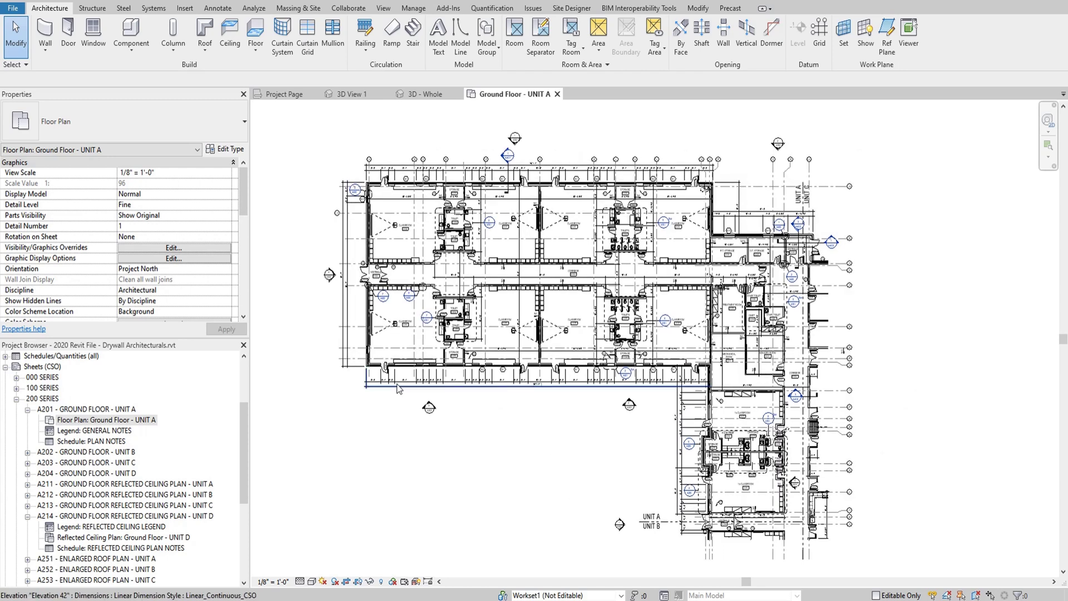
pyautogui.scroll(4, 693, 246)
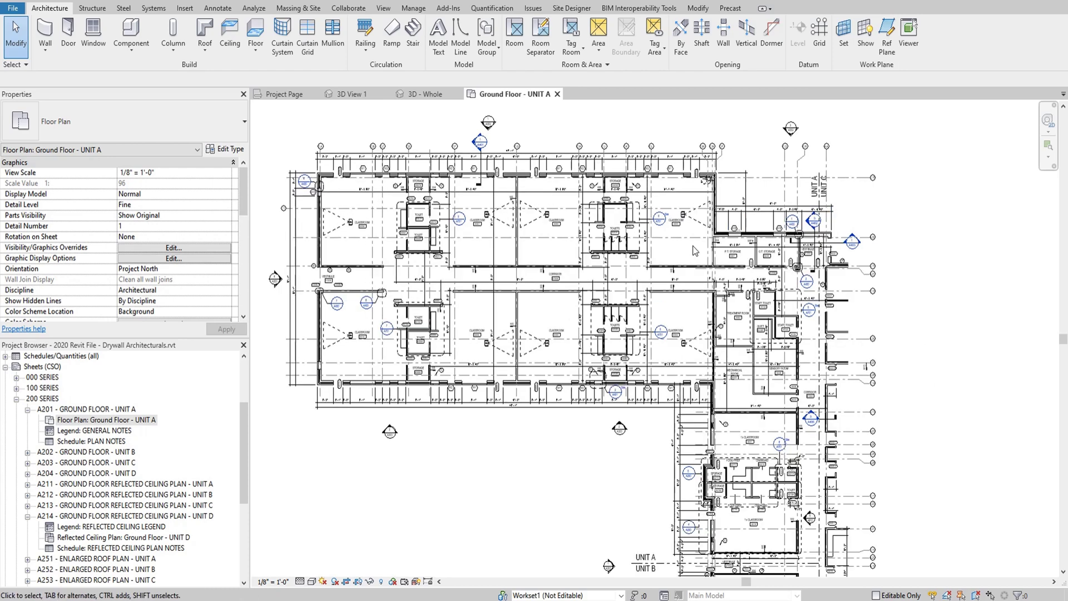
pyautogui.scroll(-2, 662, 240)
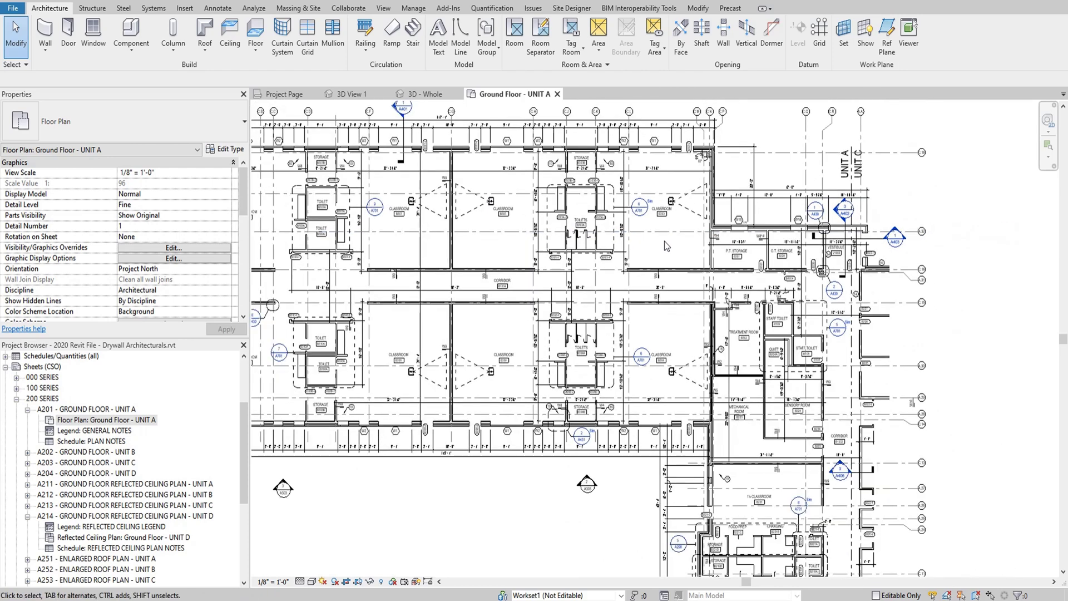
pyautogui.scroll(-1, 659, 238)
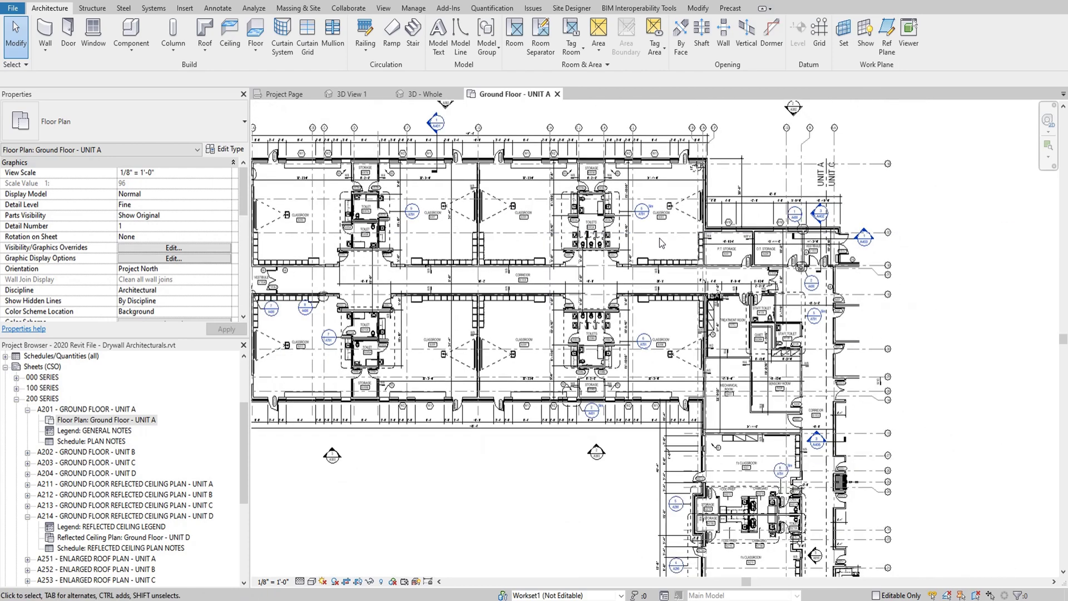
pyautogui.scroll(-1, 662, 243)
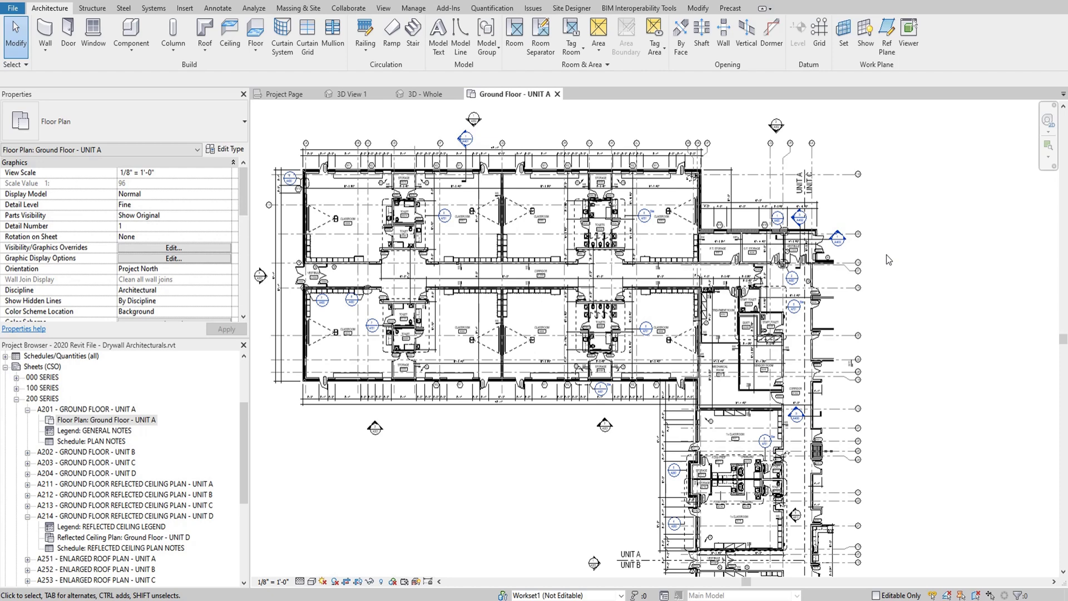
pyautogui.scroll(-2, 901, 293)
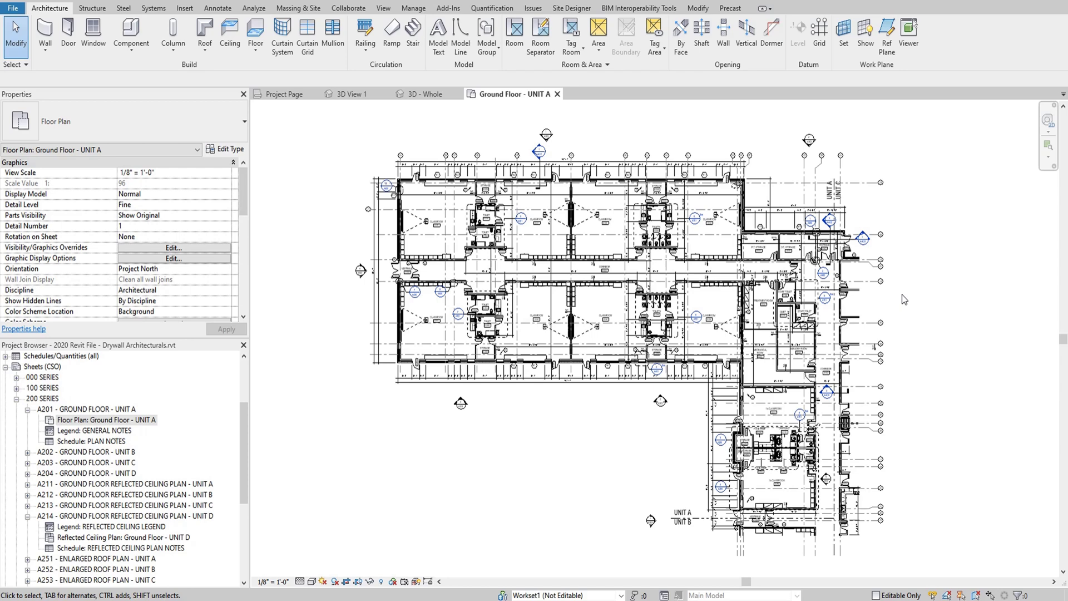
# Launch File > Export > CAD Formats > DWG for the current floor plan view.
pyautogui.click(13, 10)
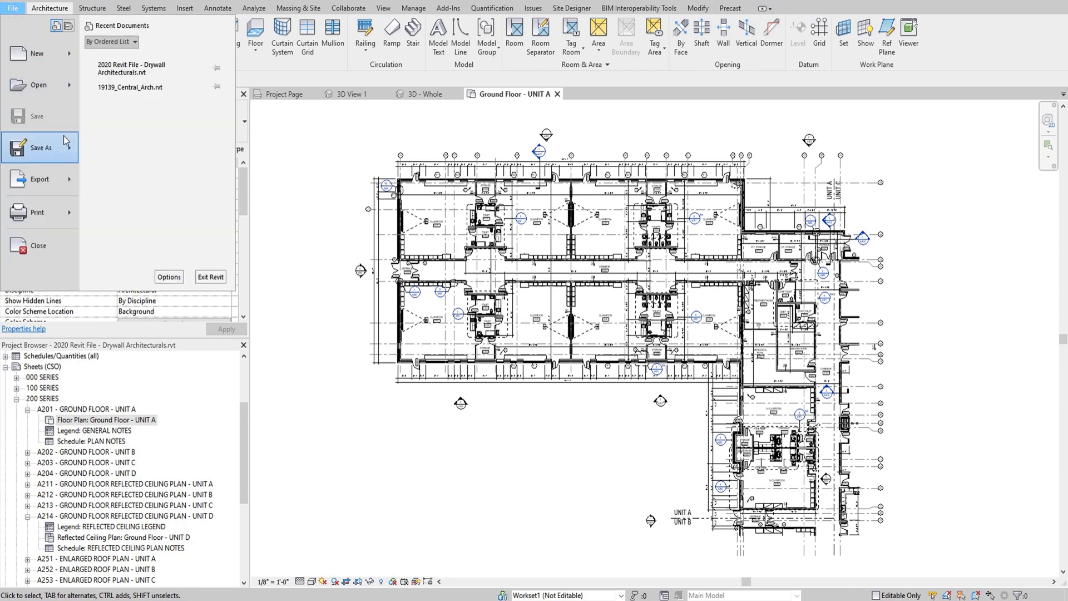
pyautogui.moveTo(65, 179)
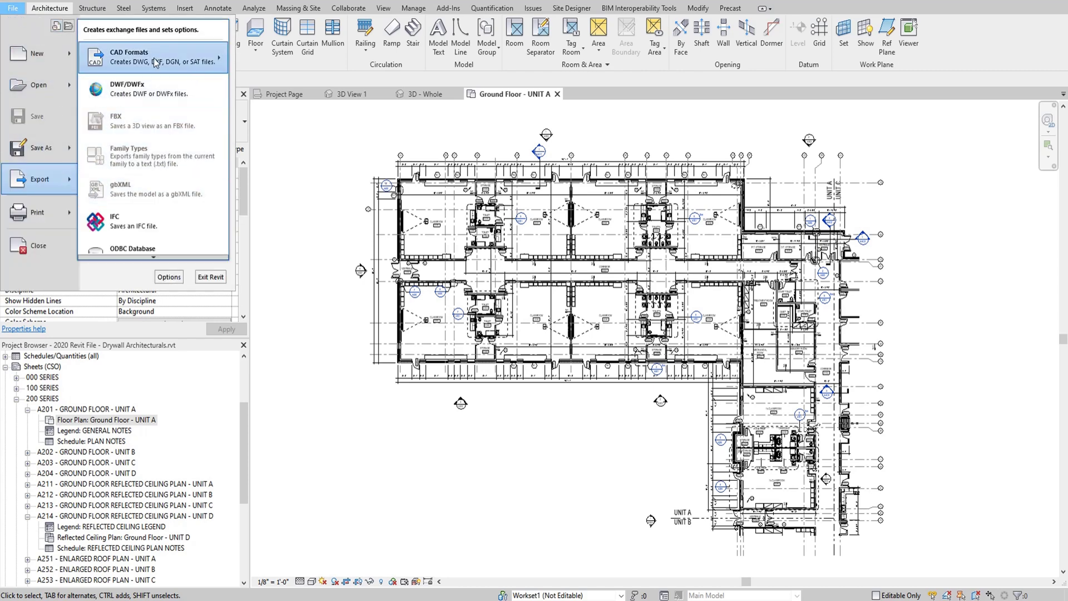
pyautogui.moveTo(173, 59)
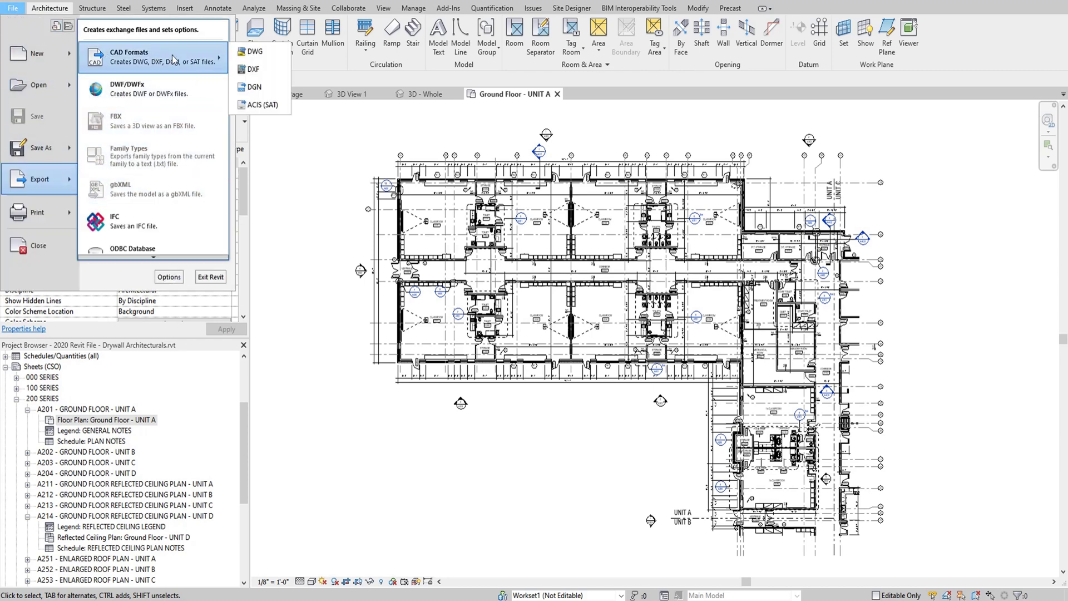
pyautogui.click(271, 52)
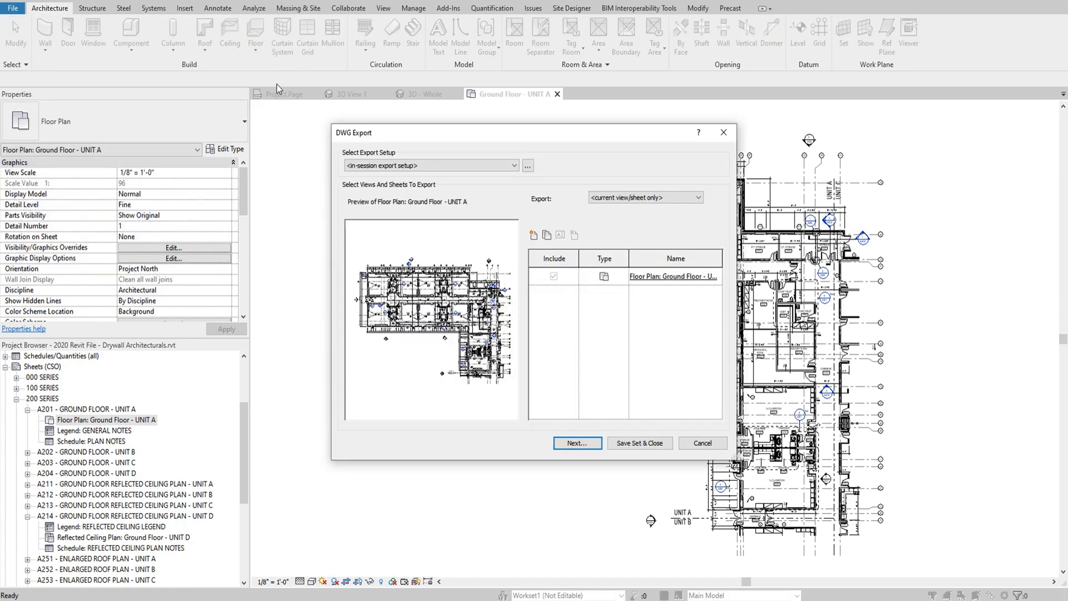
pyautogui.moveTo(520, 132); pyautogui.dragTo(537, 113)
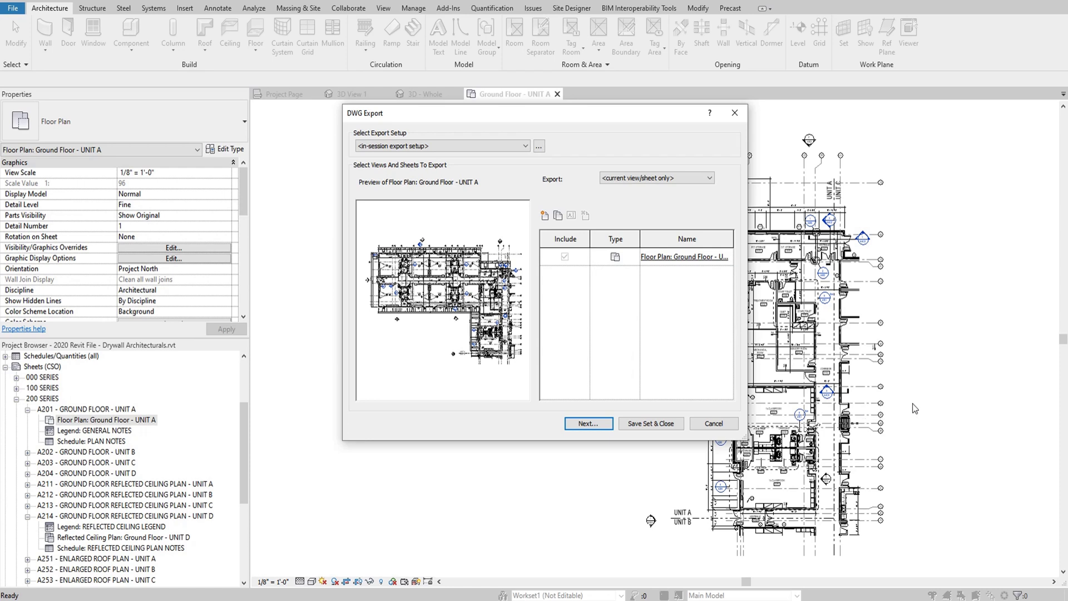
# Set solids to export as ACIS solids, then review the Inch units and Internal Origin.
pyautogui.click(538, 147)
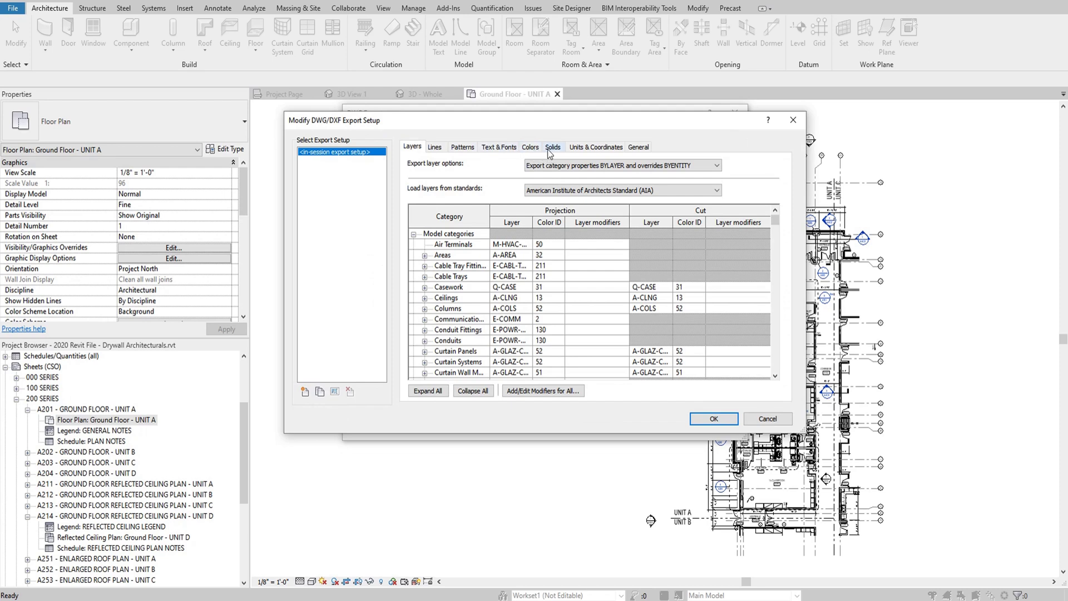
pyautogui.click(552, 148)
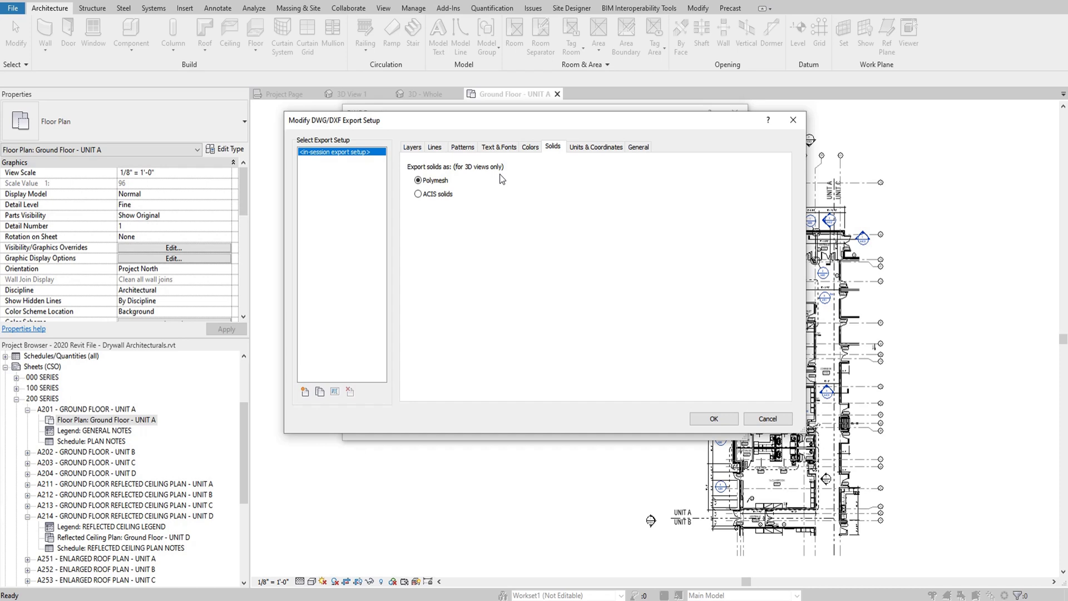
pyautogui.click(418, 194)
pyautogui.click(593, 147)
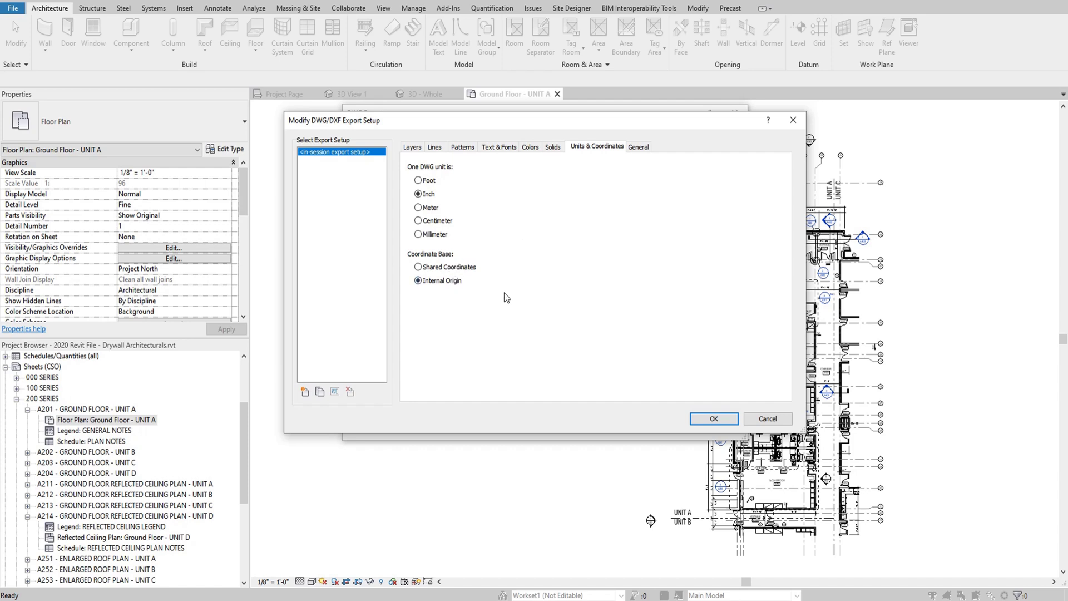
# Uncheck 'Export views on sheets and links as external references' in the General settings.
pyautogui.click(639, 147)
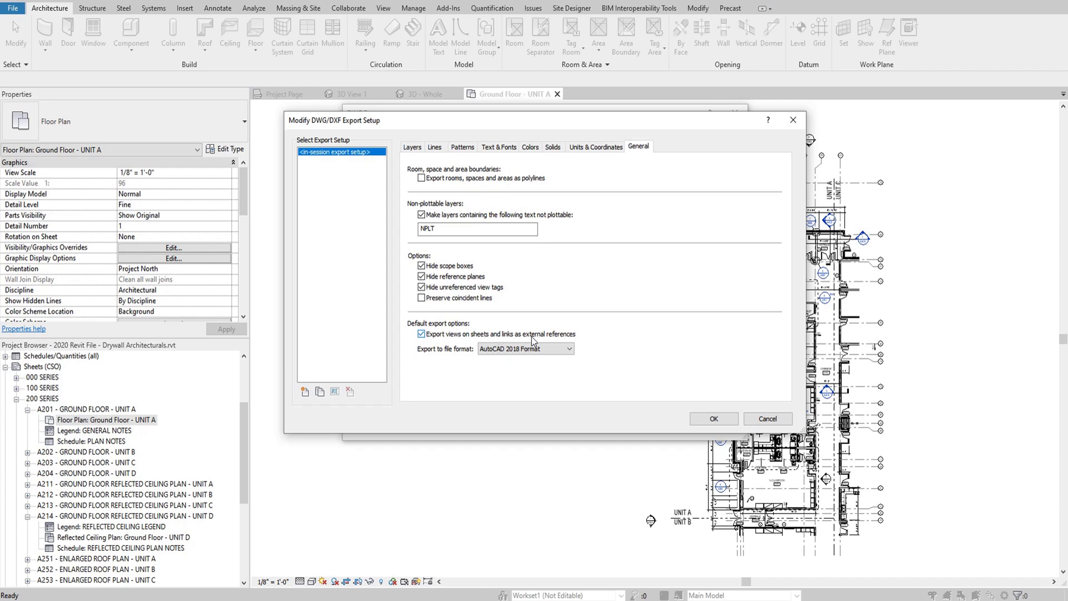
pyautogui.click(438, 338)
# Choose AutoCAD 2010 Format as the export file format, after briefly trying AutoCAD 2018.
pyautogui.click(570, 350)
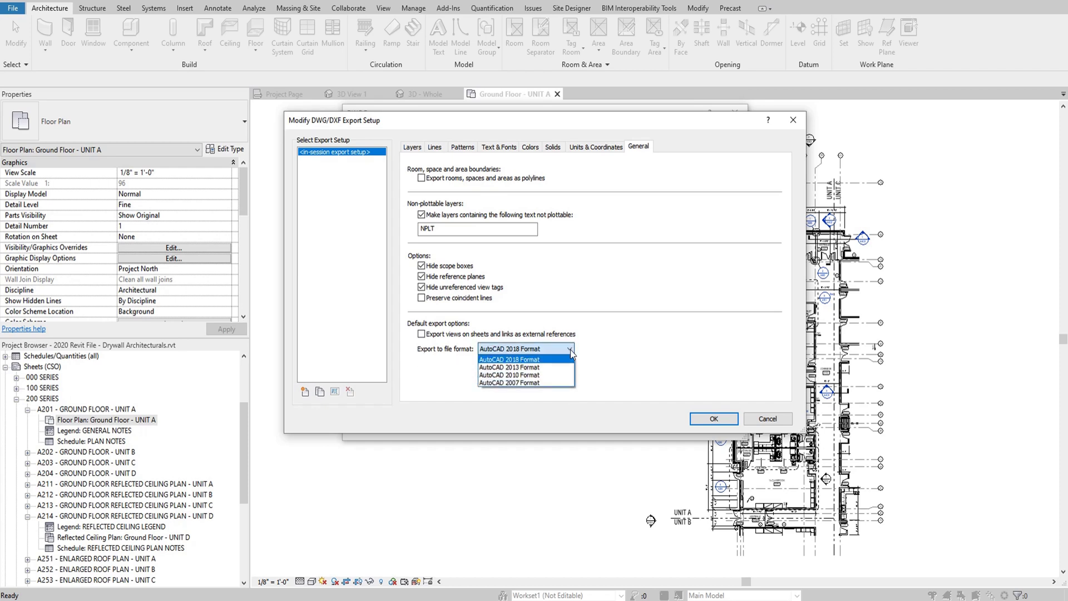
pyautogui.click(537, 375)
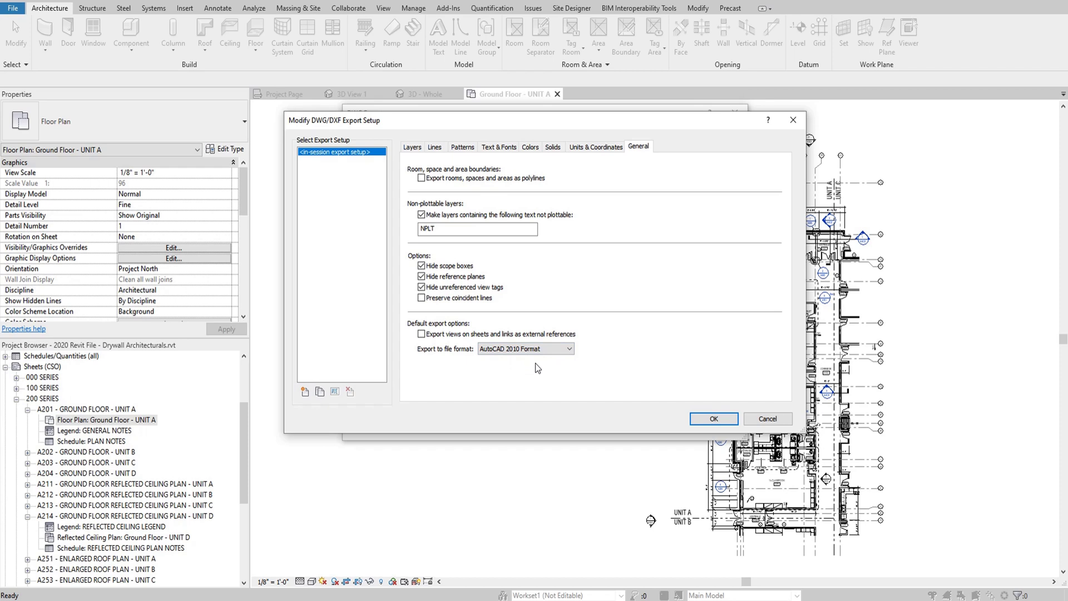
pyautogui.click(573, 348)
pyautogui.click(534, 358)
pyautogui.click(530, 351)
pyautogui.click(526, 376)
# Confirm the modified export setup and reposition the DWG Export dialog.
pyautogui.click(718, 421)
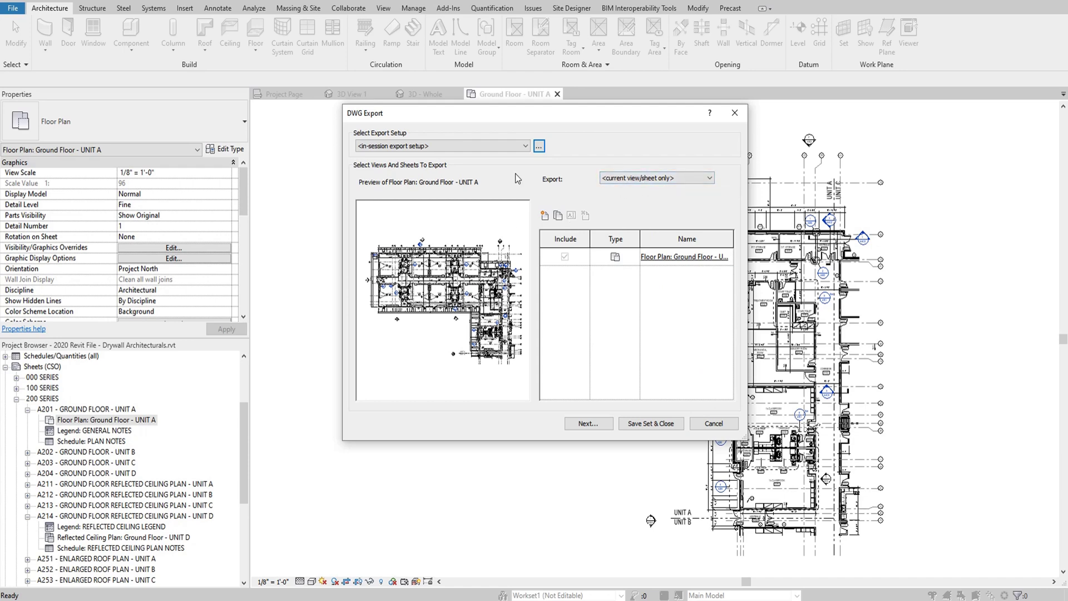
pyautogui.moveTo(539, 112); pyautogui.dragTo(622, 140)
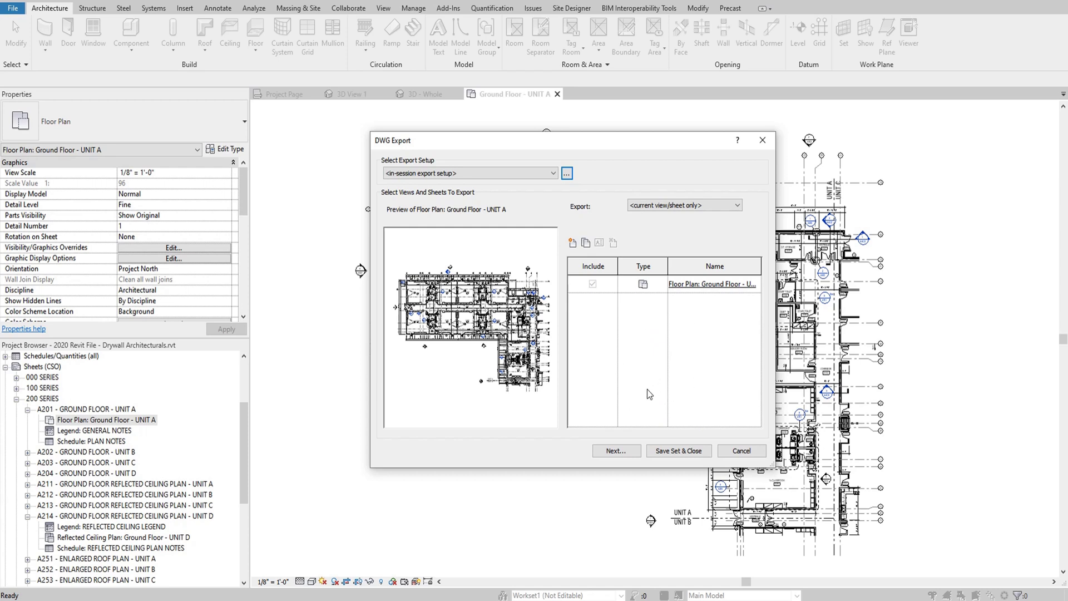
# Create a new export set named Set 2 and scroll its views list down to the sheets.
pyautogui.click(573, 244)
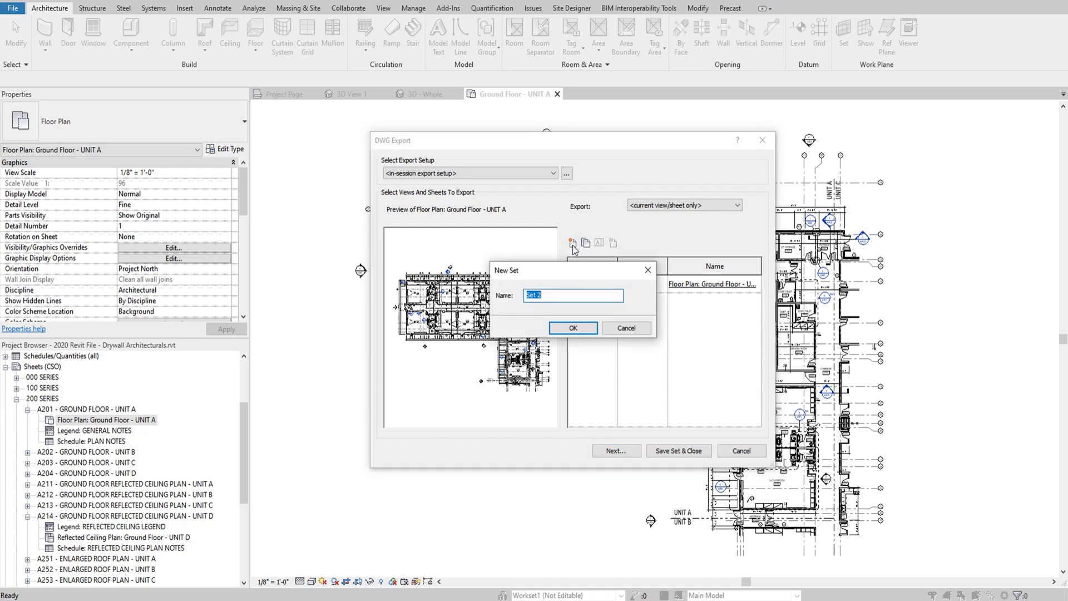
pyautogui.click(573, 329)
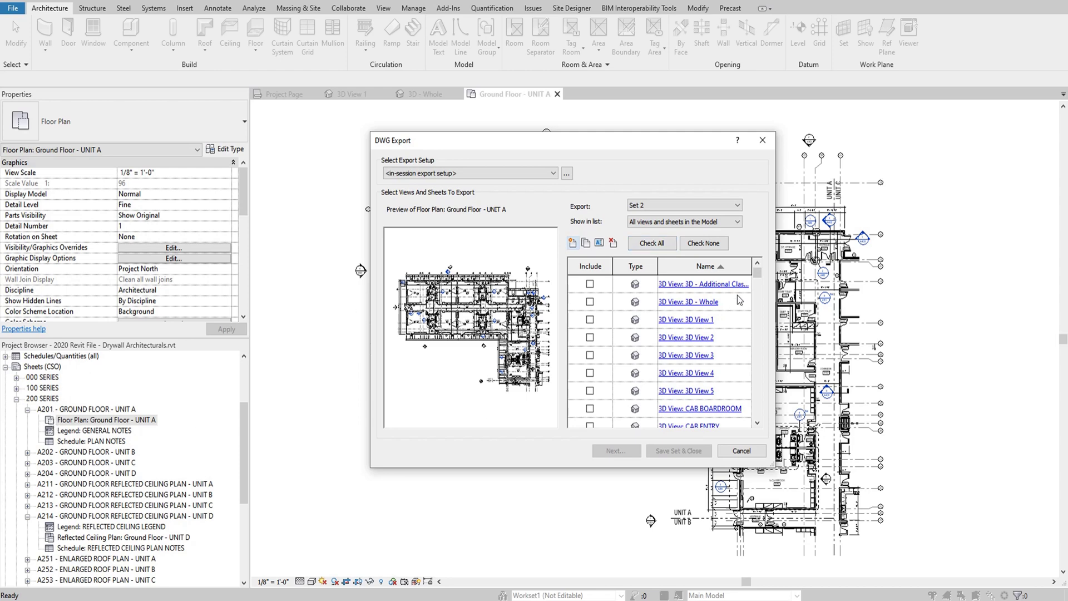
pyautogui.moveTo(757, 272); pyautogui.dragTo(973, 340)
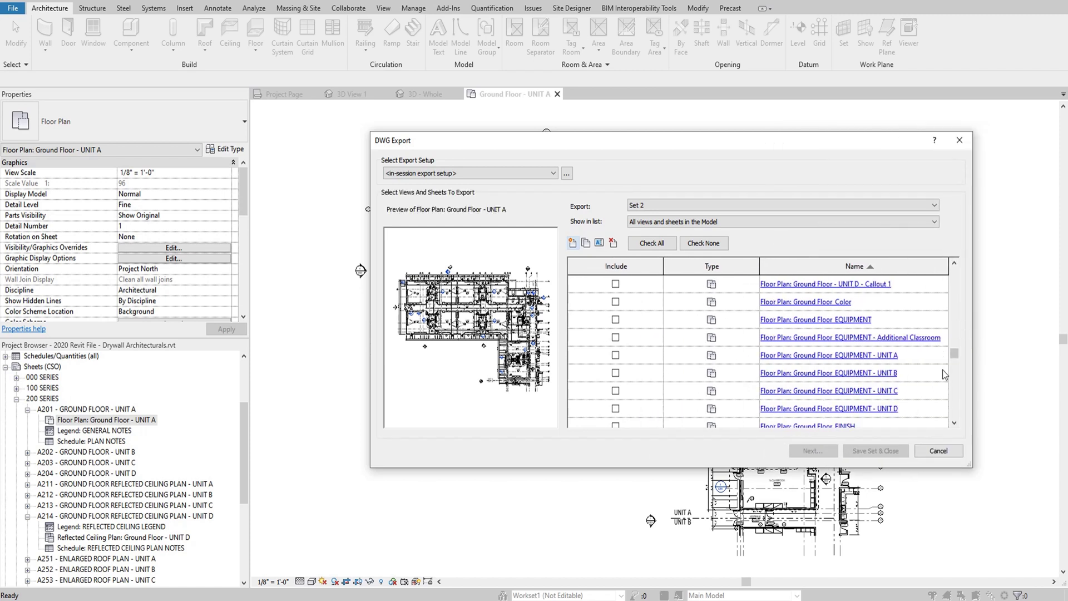
pyautogui.moveTo(955, 356); pyautogui.dragTo(955, 373)
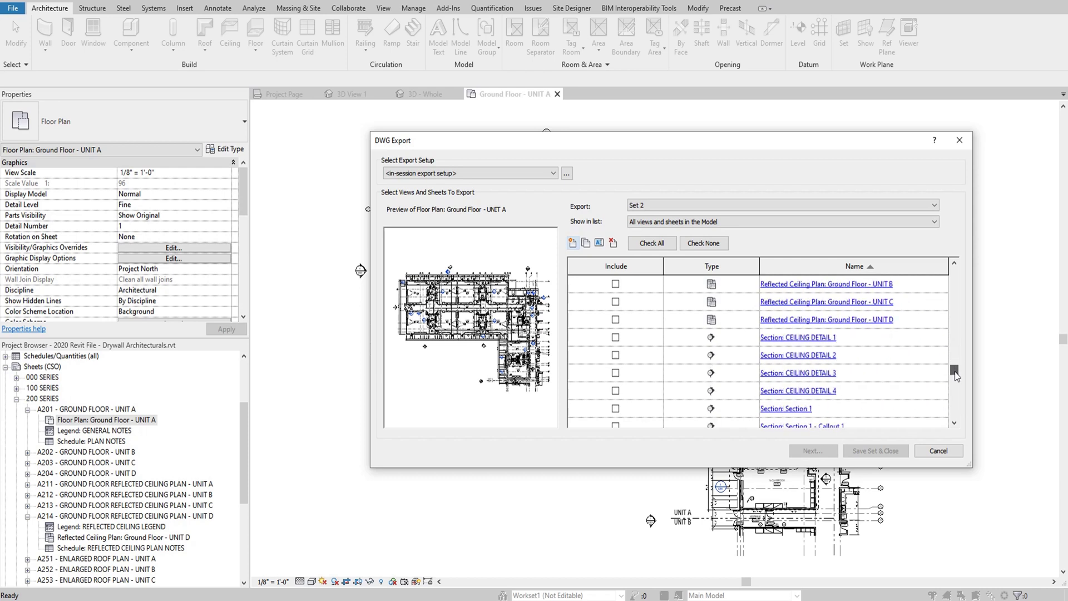
pyautogui.scroll(2, 955, 374)
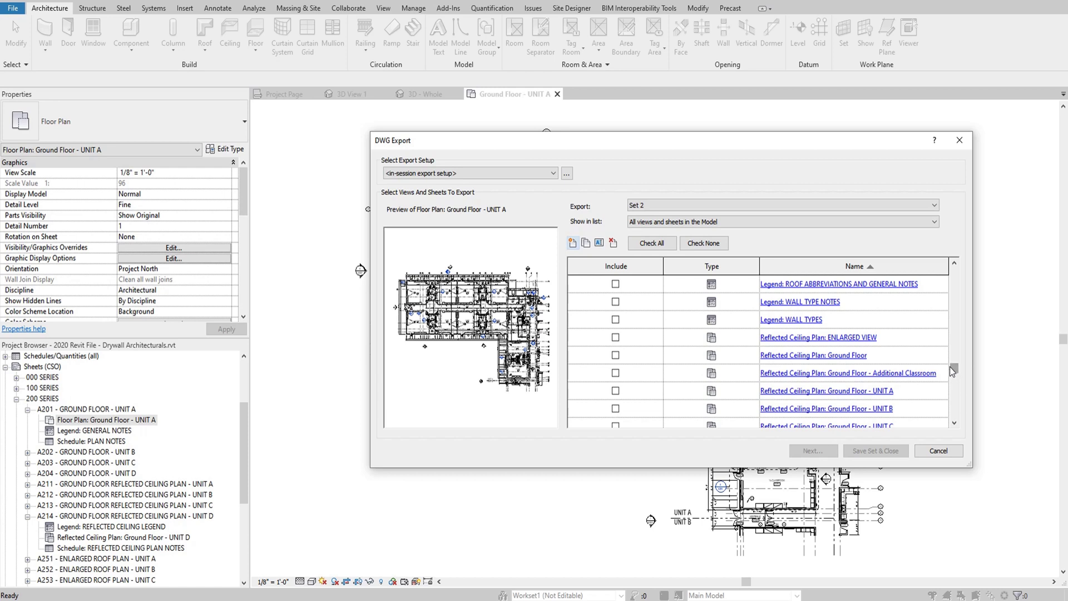
pyautogui.scroll(-4, 956, 373)
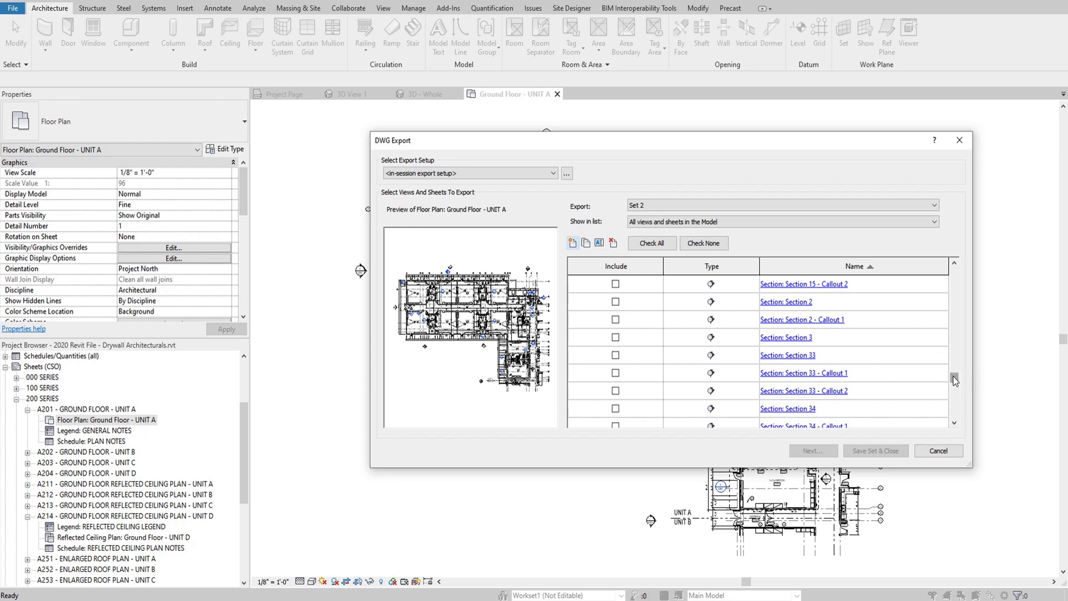
pyautogui.moveTo(954, 378); pyautogui.dragTo(956, 406)
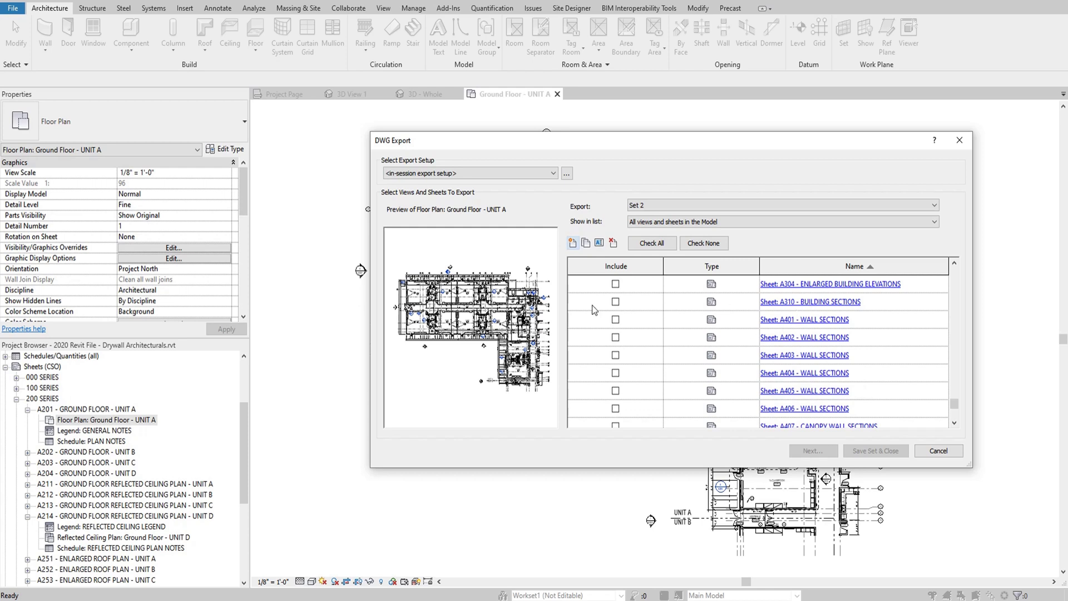
# Tick sheets A310 and A401–A405, then switch Export back to <current view/sheet only>.
pyautogui.click(615, 301)
pyautogui.click(616, 320)
pyautogui.click(616, 337)
pyautogui.click(616, 355)
pyautogui.click(614, 381)
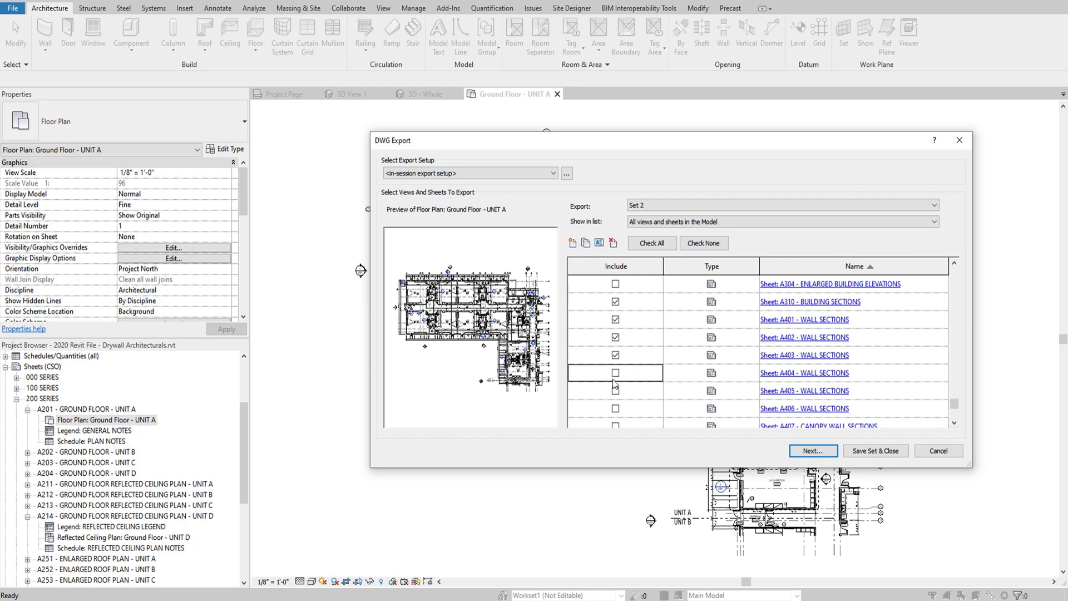
pyautogui.click(616, 393)
pyautogui.click(616, 374)
pyautogui.click(616, 390)
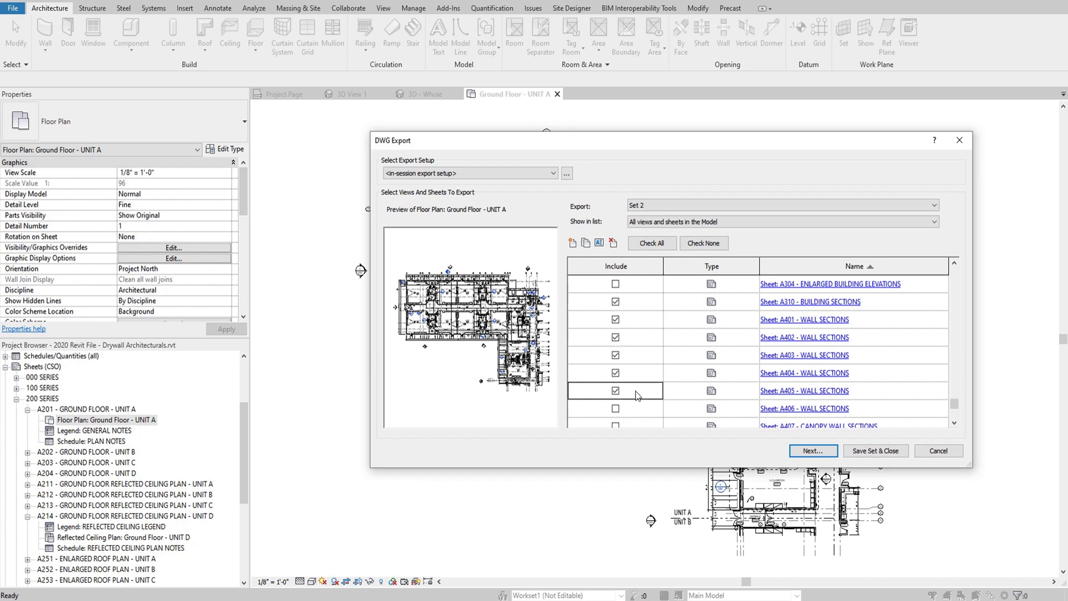
pyautogui.click(689, 207)
pyautogui.click(688, 216)
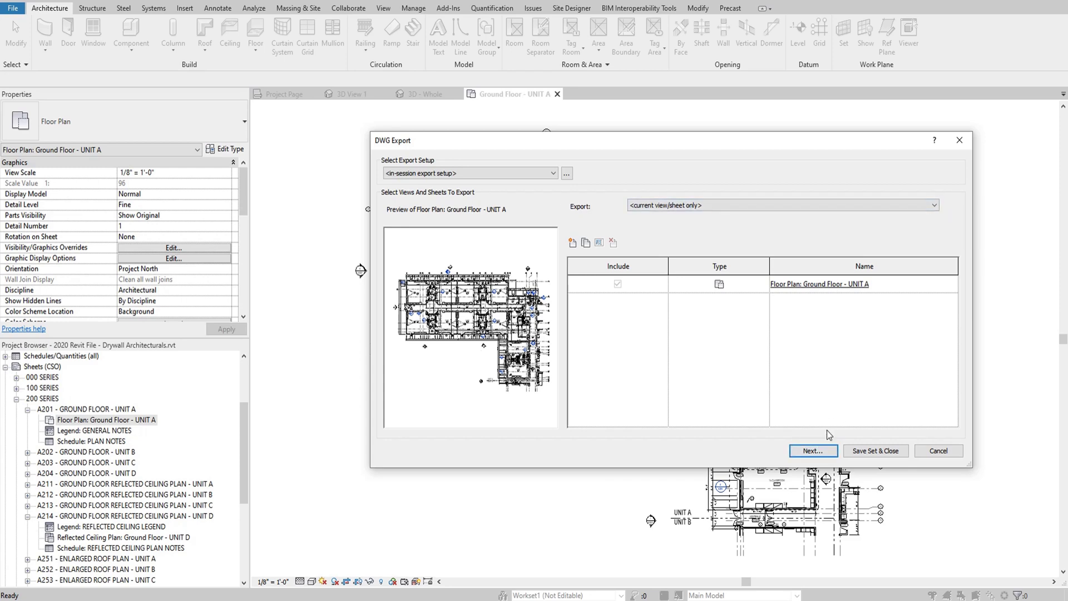
# Export to the TEST folder with Automatic - Short naming, producing FloorPlan-GroundFloor-UNITA.dwg.
pyautogui.click(817, 450)
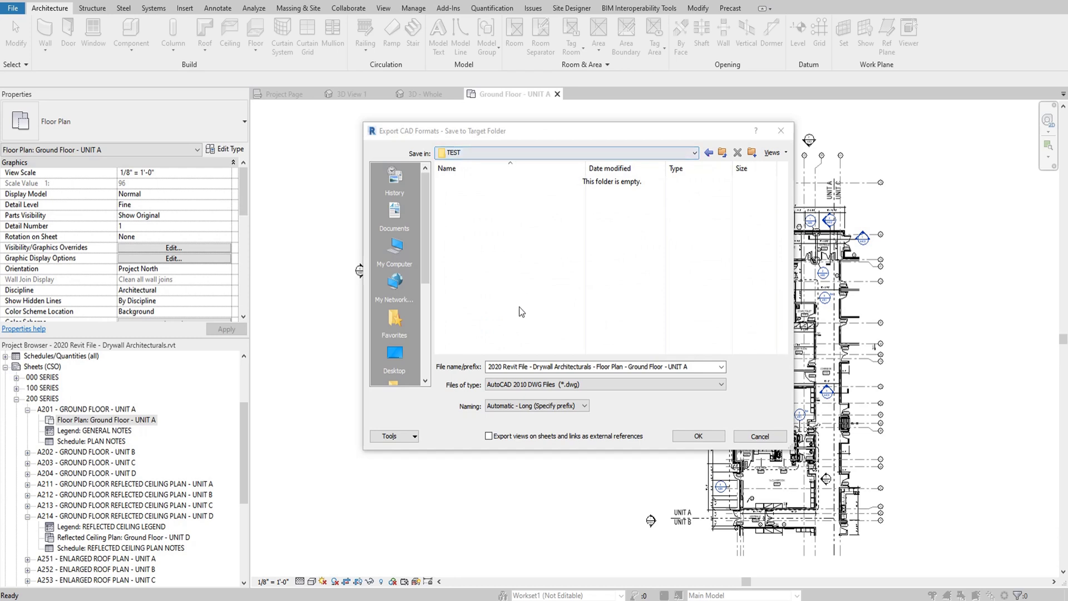
pyautogui.click(585, 405)
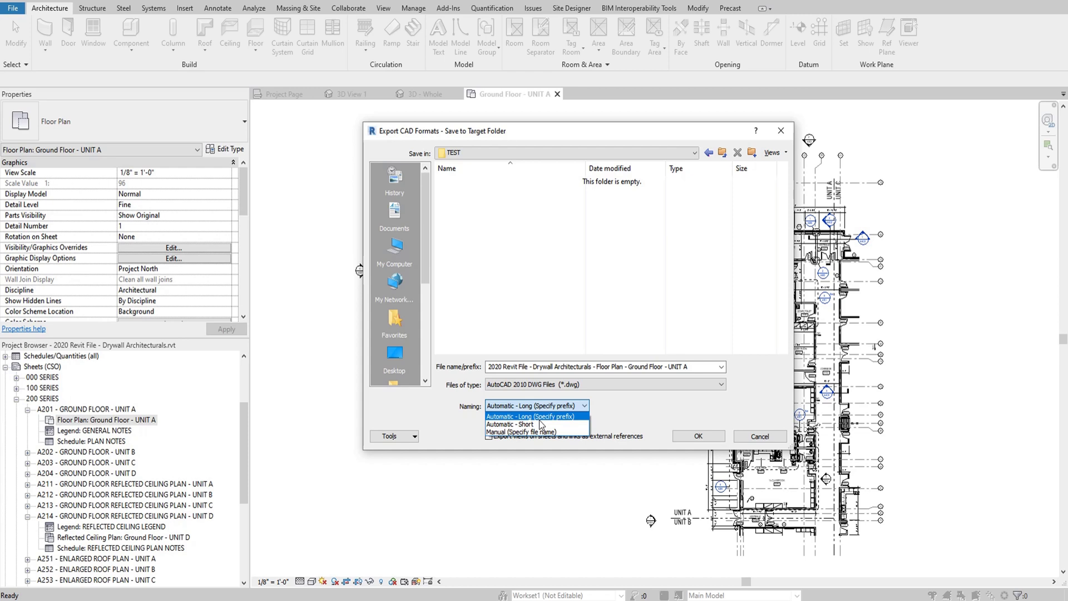
pyautogui.click(505, 424)
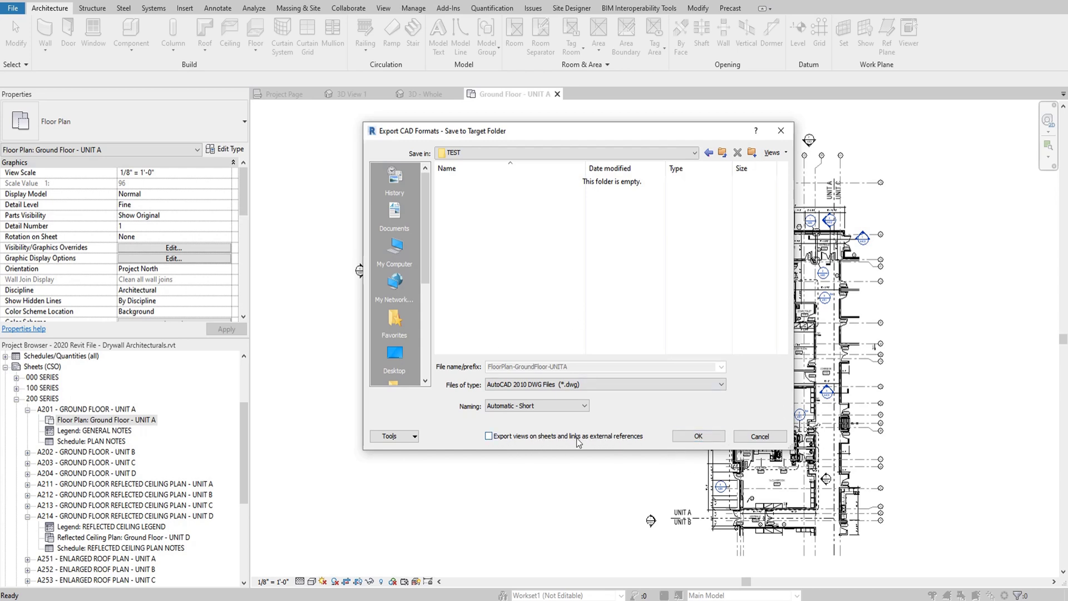
pyautogui.click(699, 436)
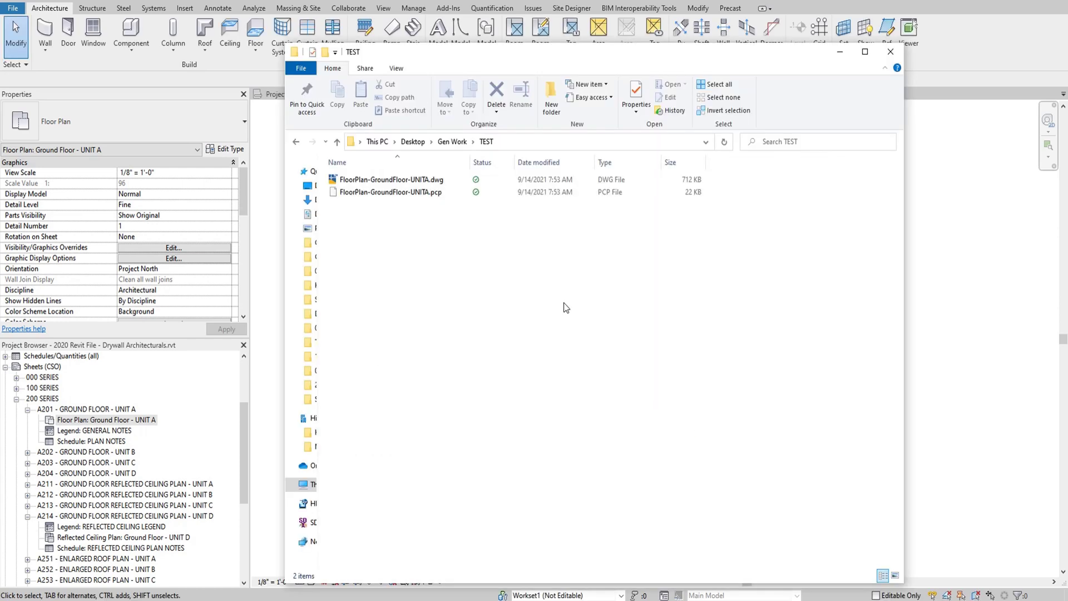
# Open FloorPlan-GroundFloor-UNITA.dwg in AutoCAD and review the exported ground floor plan.
pyautogui.doubleClick(397, 178)
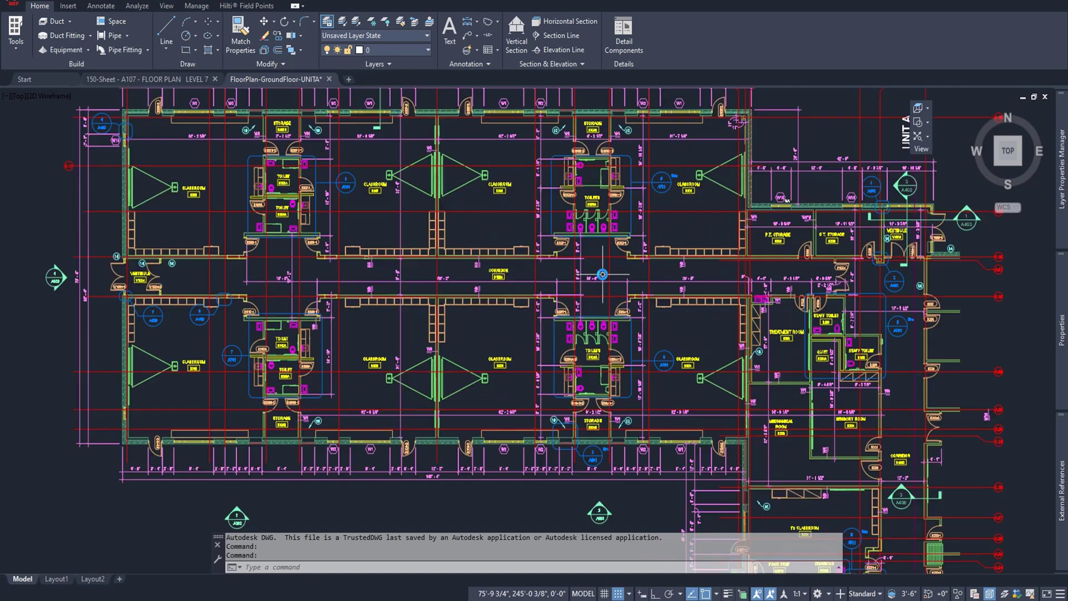
pyautogui.scroll(3, 602, 275)
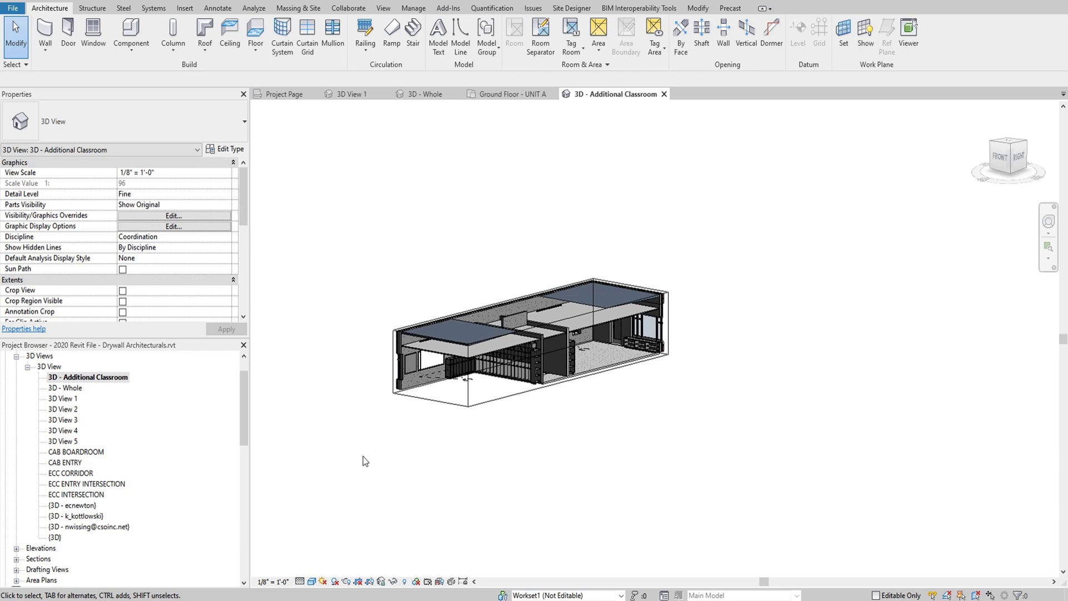
# Start an IFC export of the Drywall Architecturals project, accepting the suggested file name and location.
pyautogui.scroll(4, 765, 395)
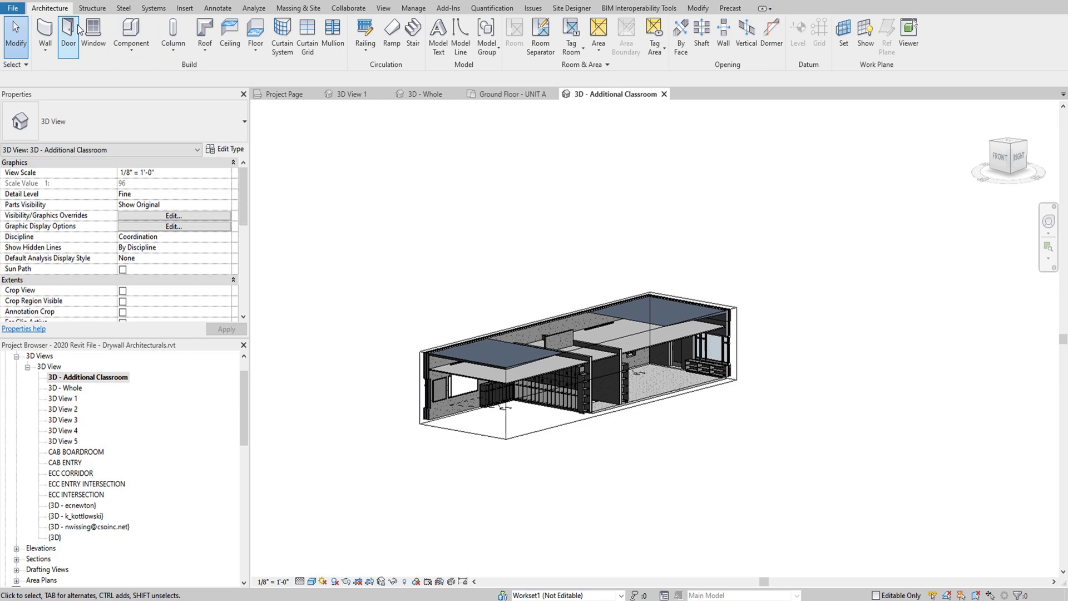
pyautogui.click(16, 10)
pyautogui.moveTo(46, 182)
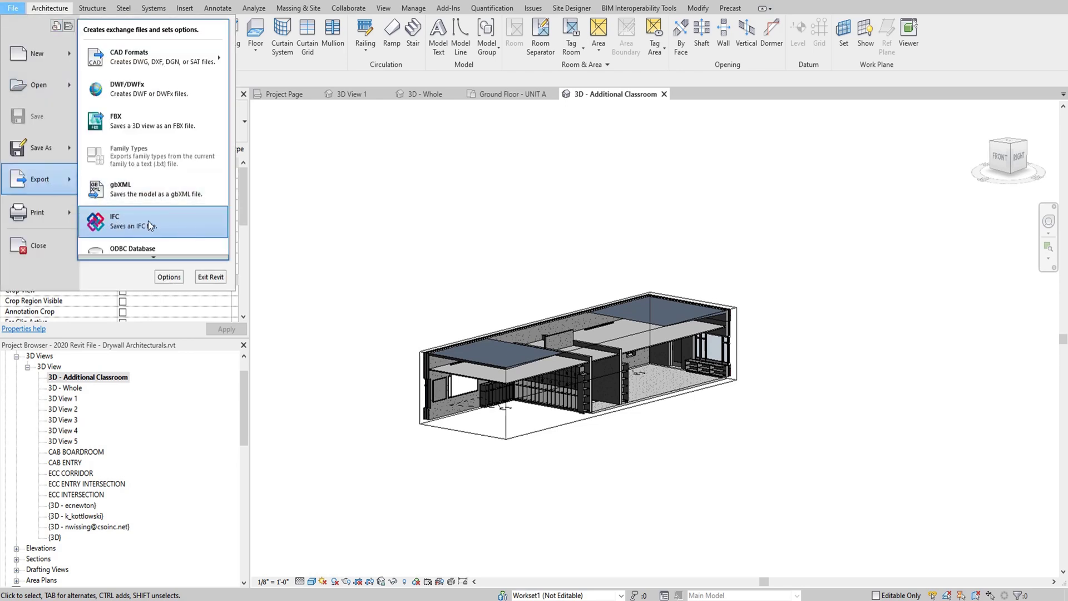
pyautogui.click(171, 225)
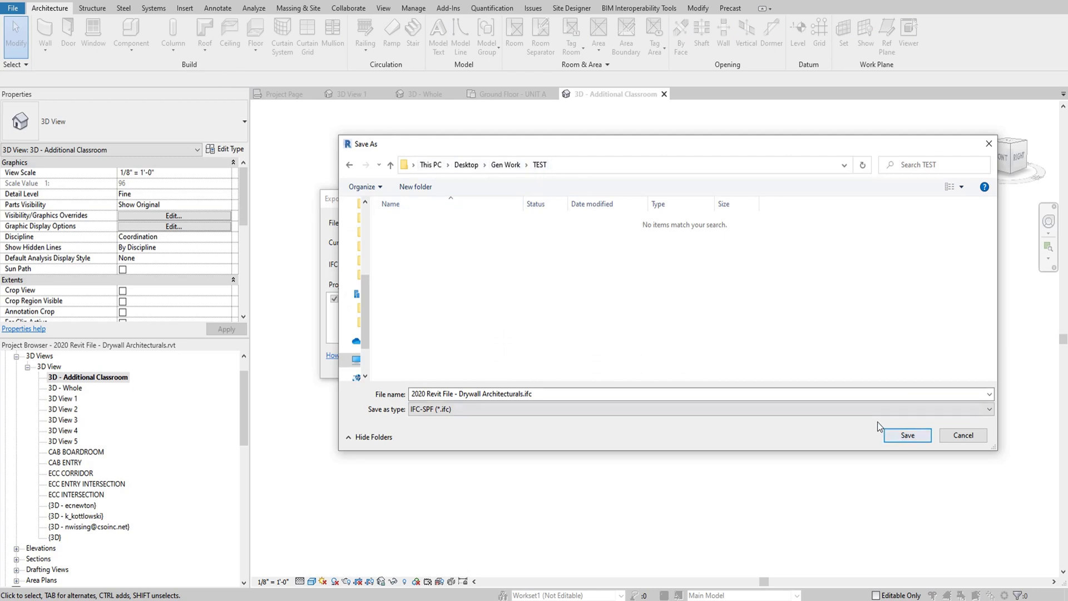
pyautogui.click(900, 435)
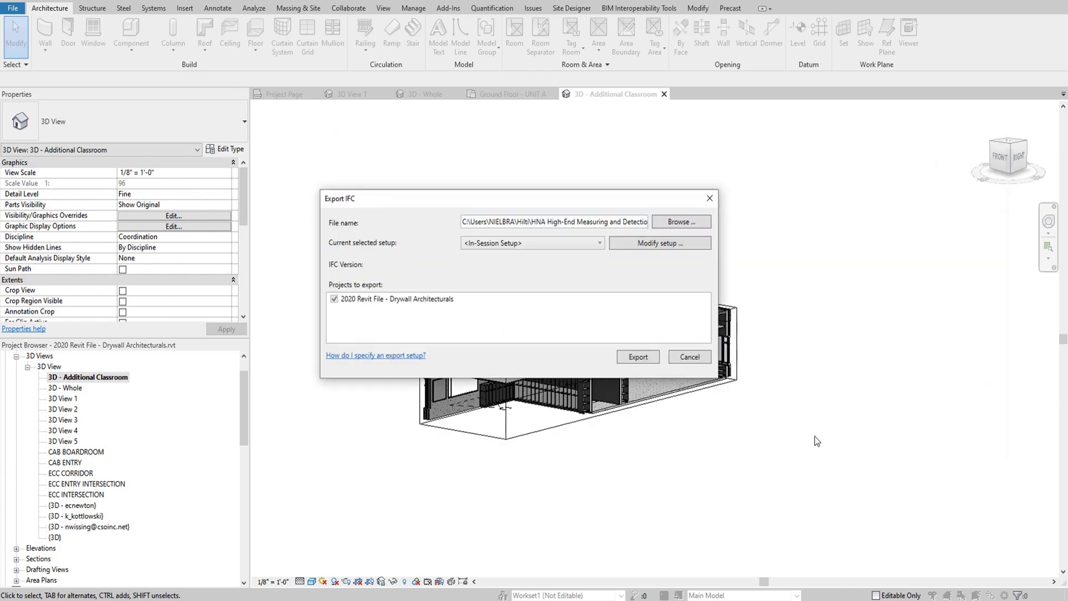